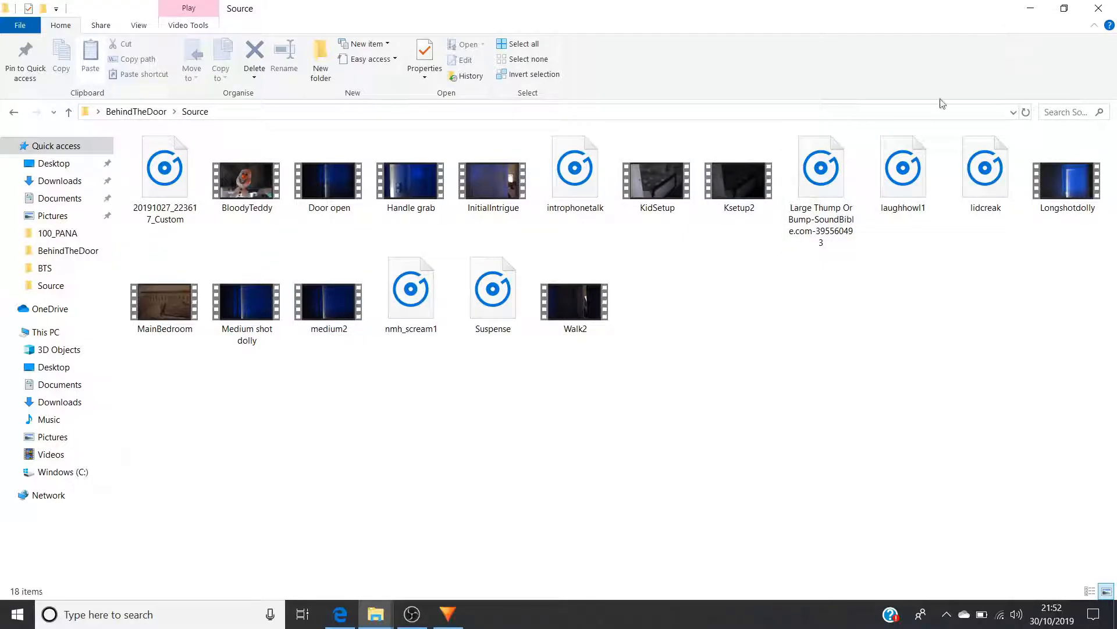
Switch to HitFilm Express and preview the first blue door shot around 00;01;13;20 on the timeline
click(460, 617)
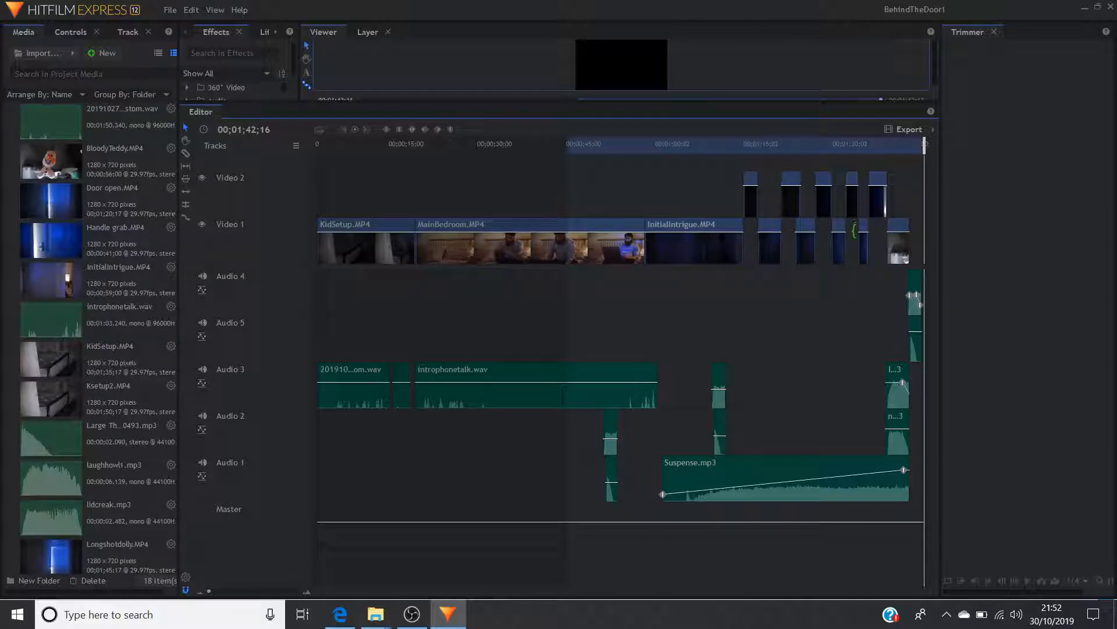
drag(742, 150, 765, 145)
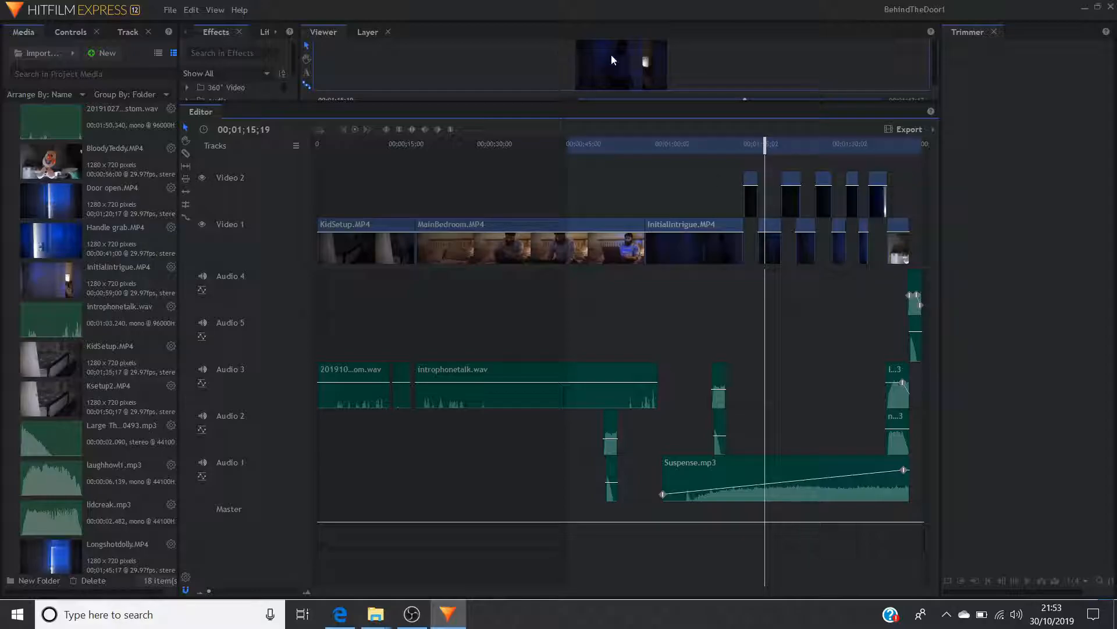
drag(762, 149, 752, 150)
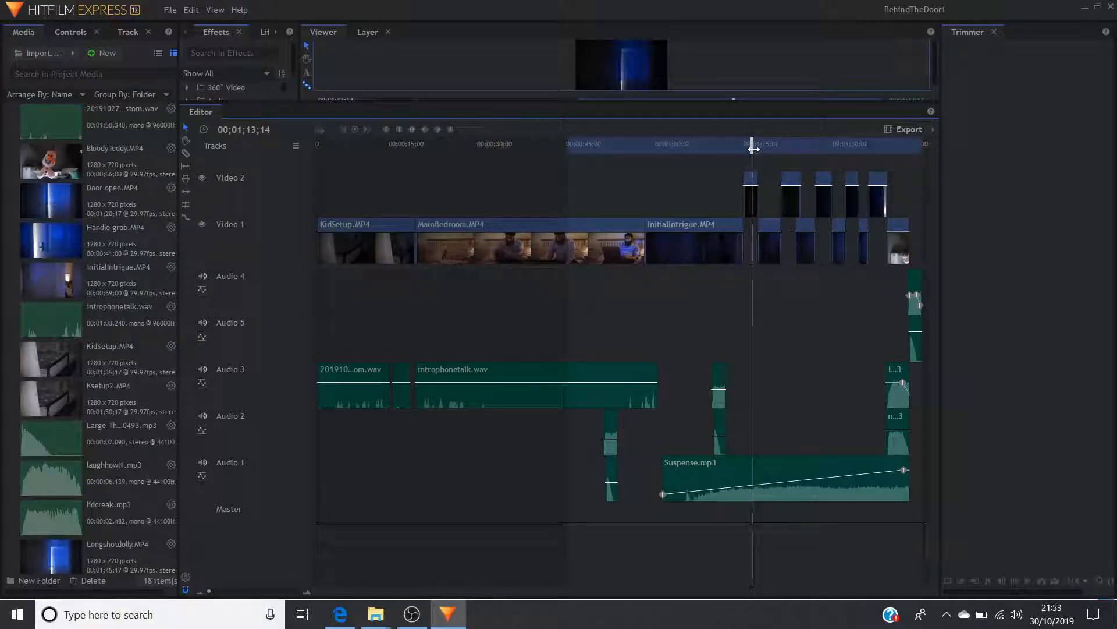
mouse_move(753, 149)
mouse_down()
mouse_move(818, 152)
mouse_move(753, 150)
mouse_up()
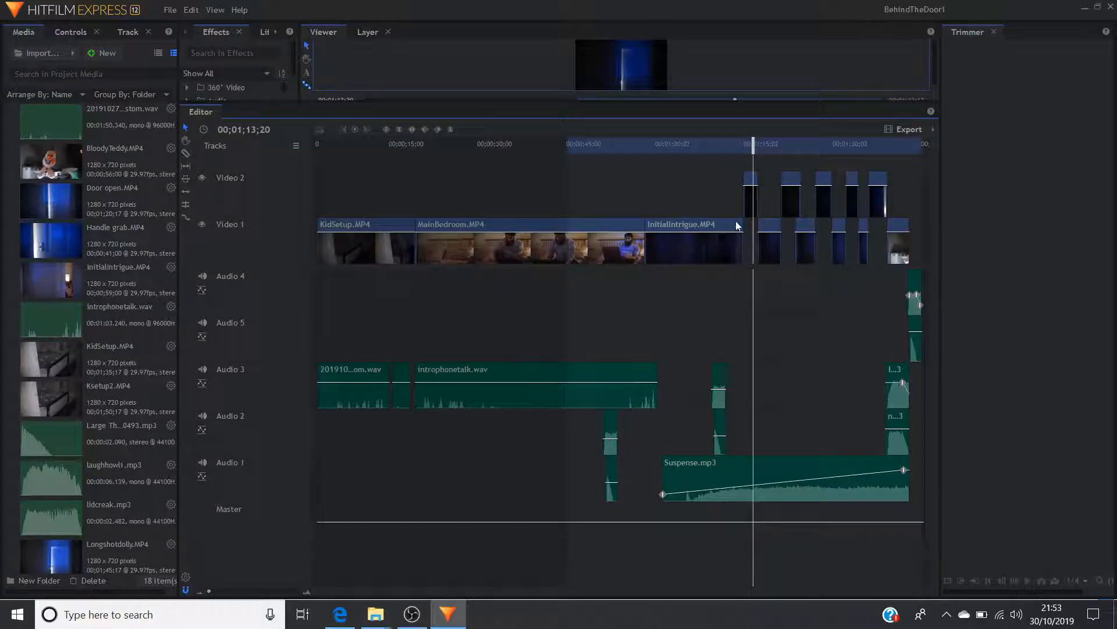
Preview the BloodyTeddy shot at 00;01;38;07, enlarging the viewer for a closer look and restoring the taller timeline
mouse_move(768, 234)
drag(891, 149, 899, 149)
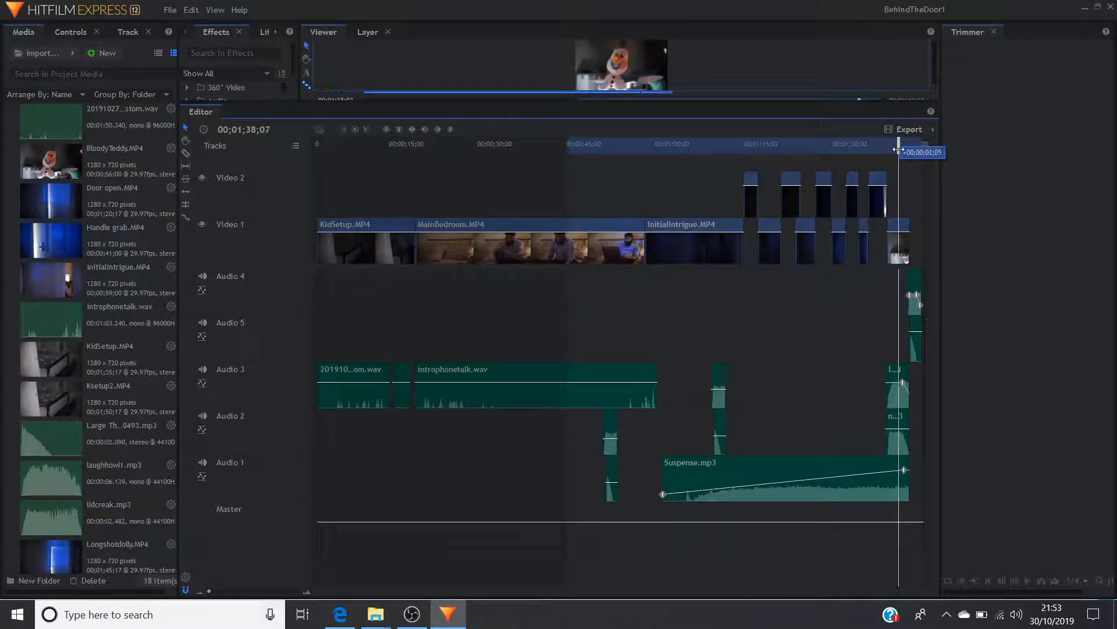
drag(588, 118, 573, 338)
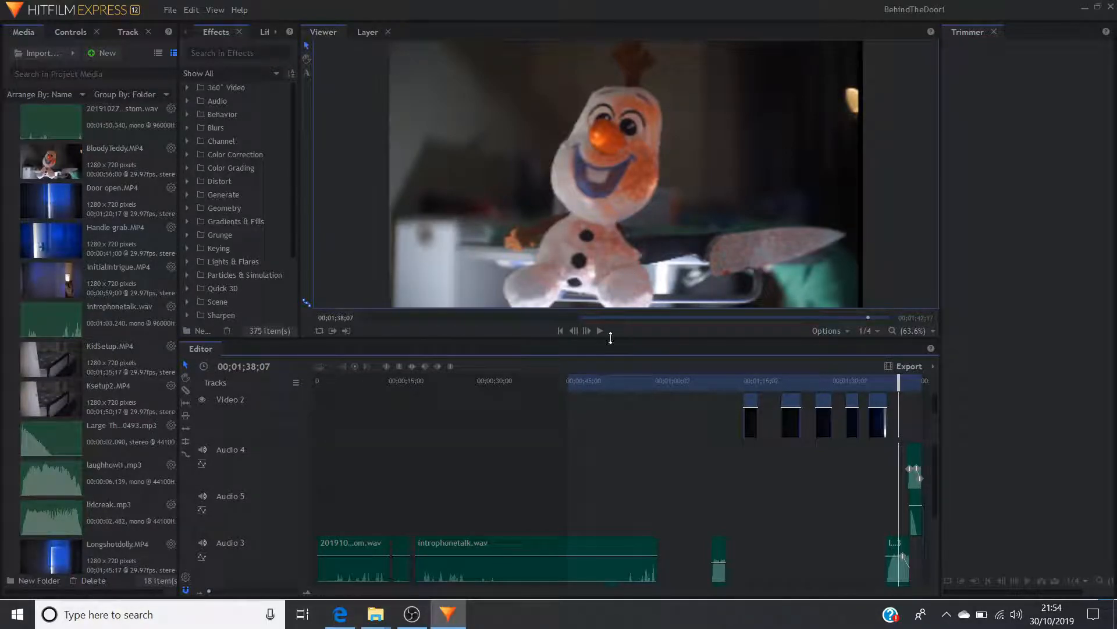
drag(610, 338, 629, 151)
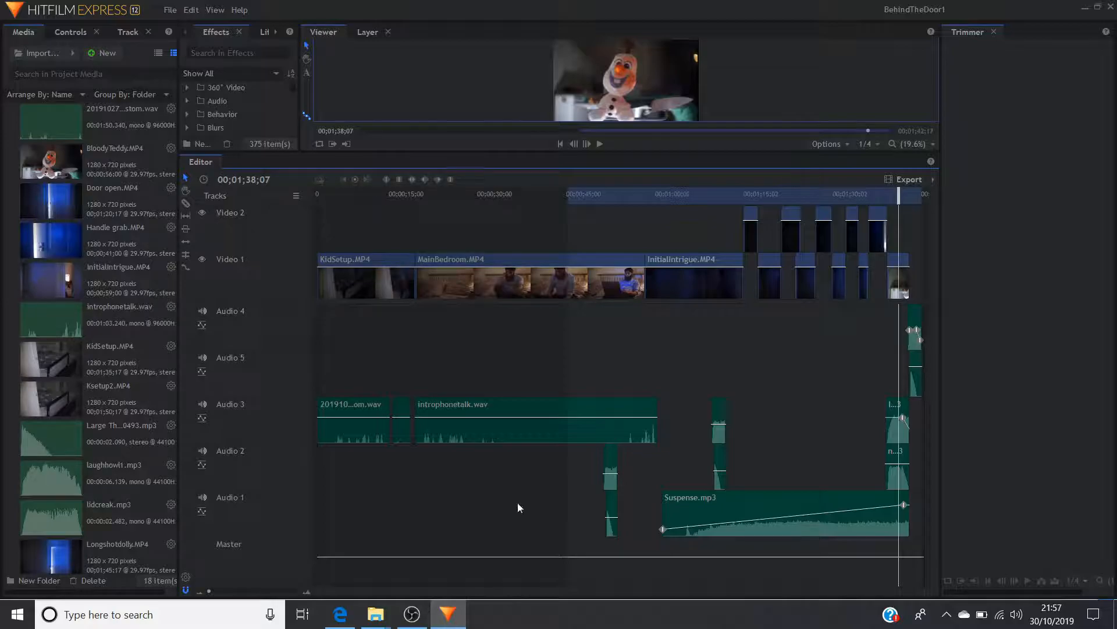
Switch to File Explorer, go up to the BehindTheDoor folder and compare the BehindTheDoor and BehindTheDoor1 project files
mouse_move(379, 618)
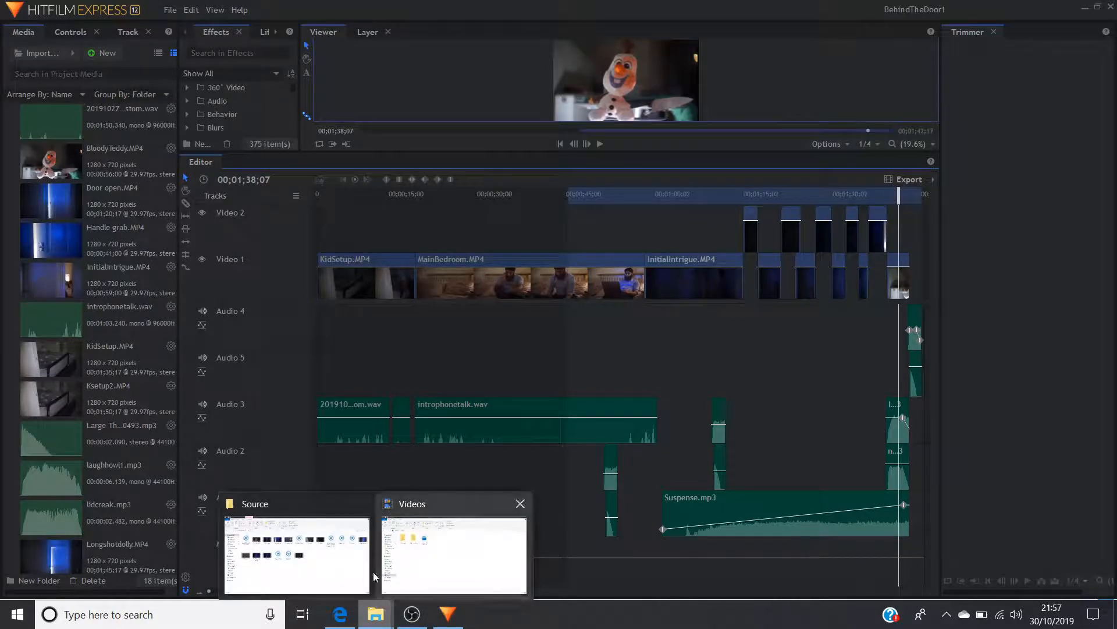
click(327, 554)
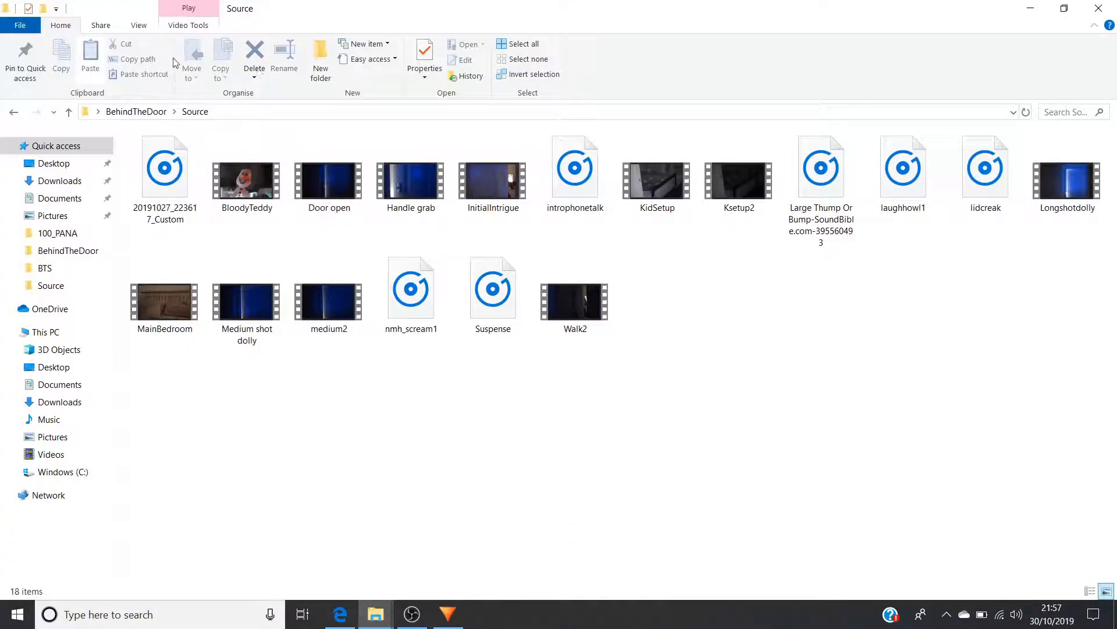
click(135, 111)
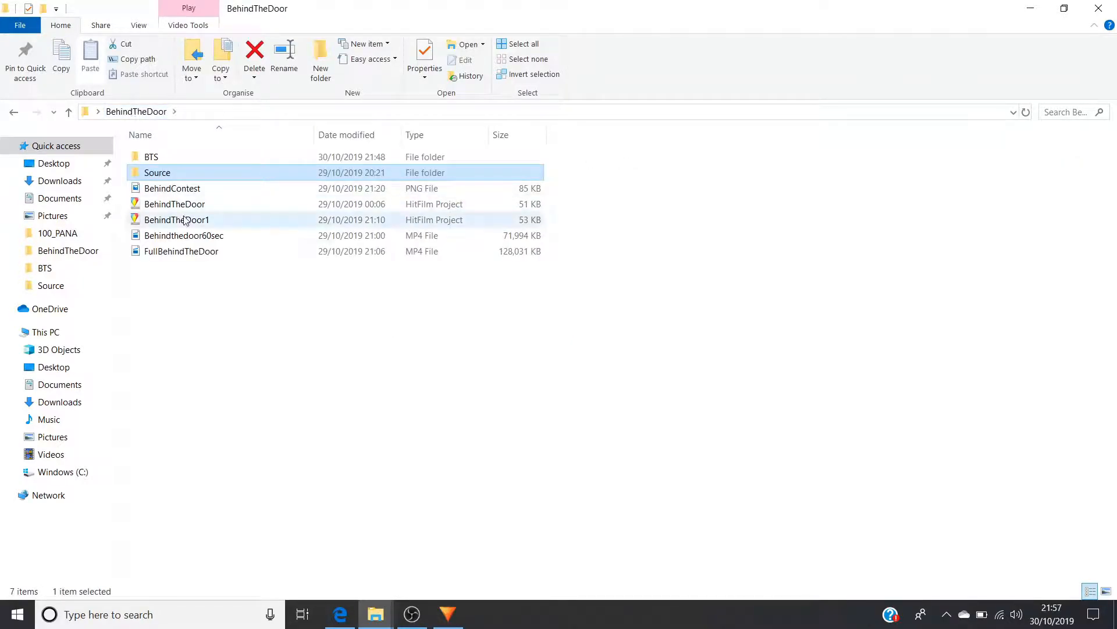
click(189, 205)
click(193, 224)
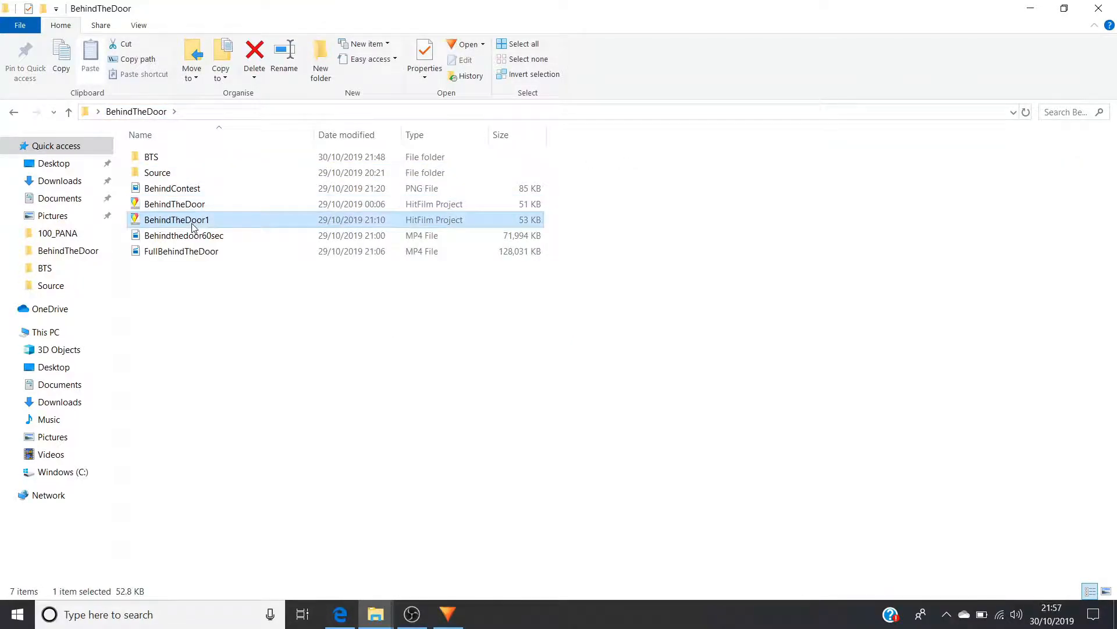
click(201, 206)
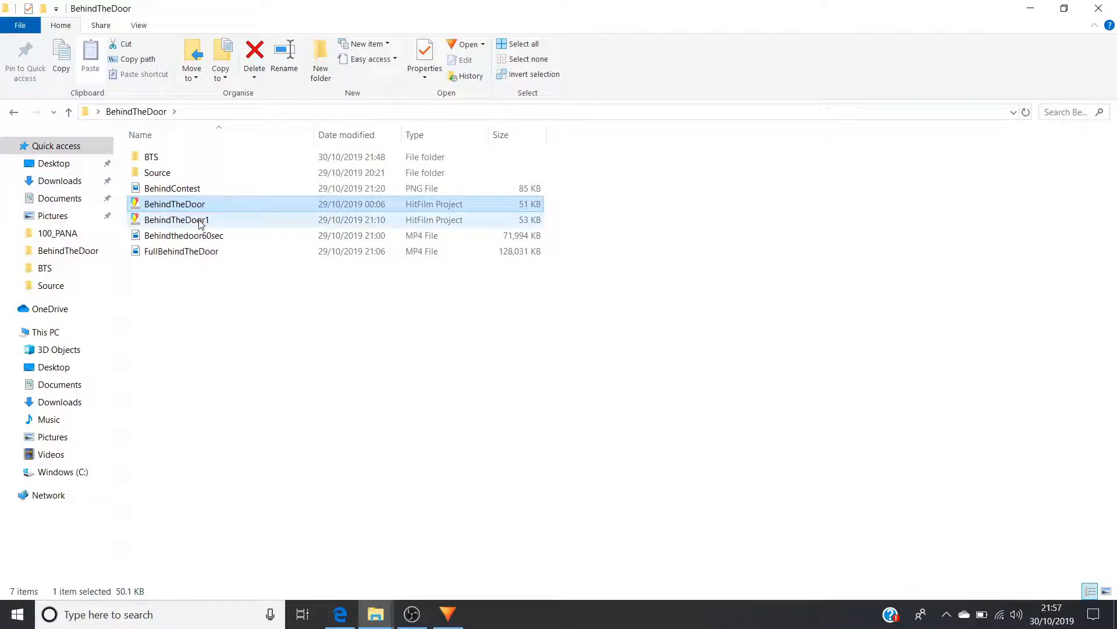
click(201, 223)
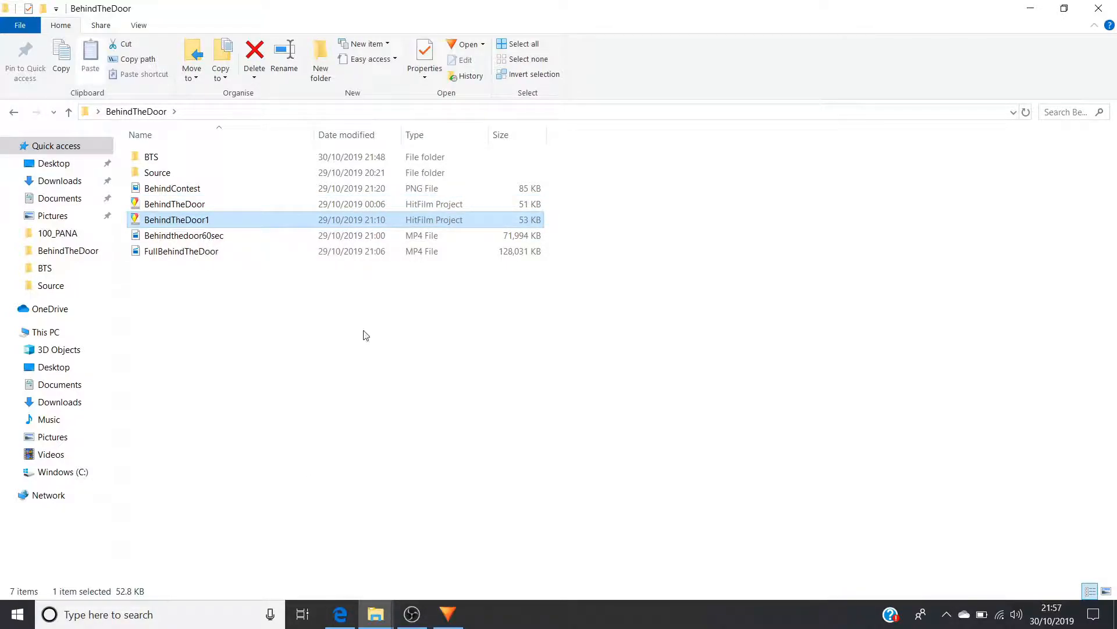
mouse_move(446, 625)
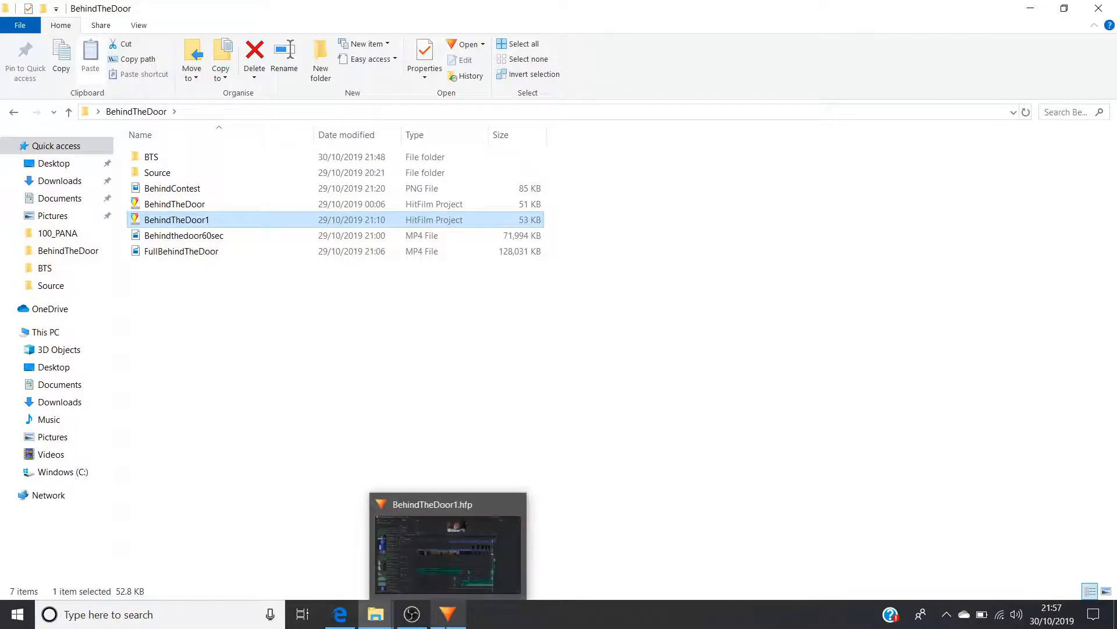
click(229, 203)
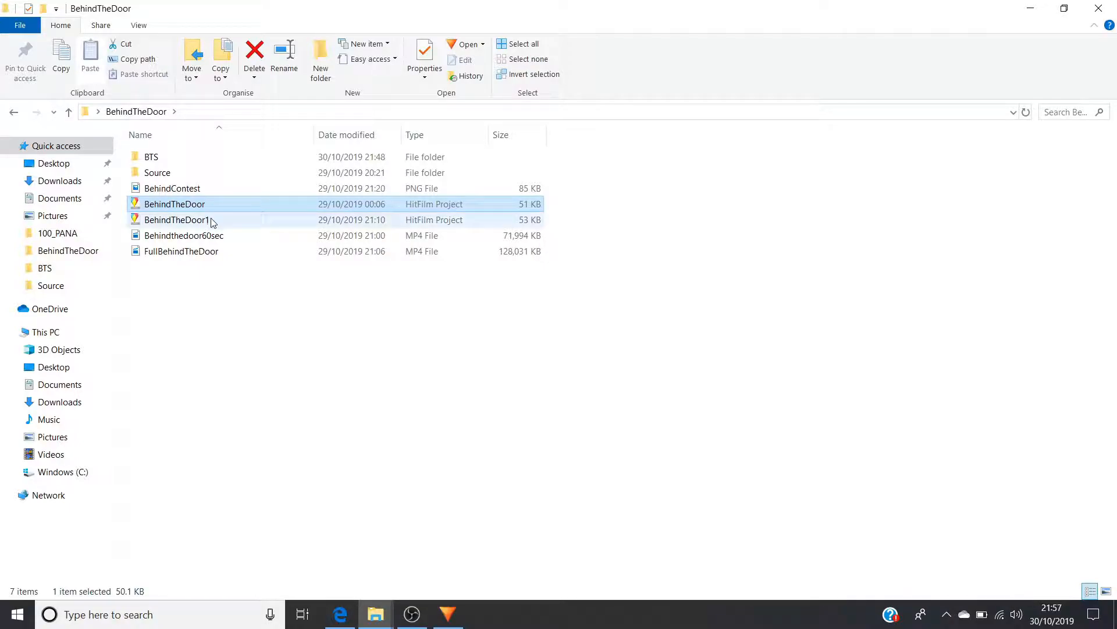
click(211, 220)
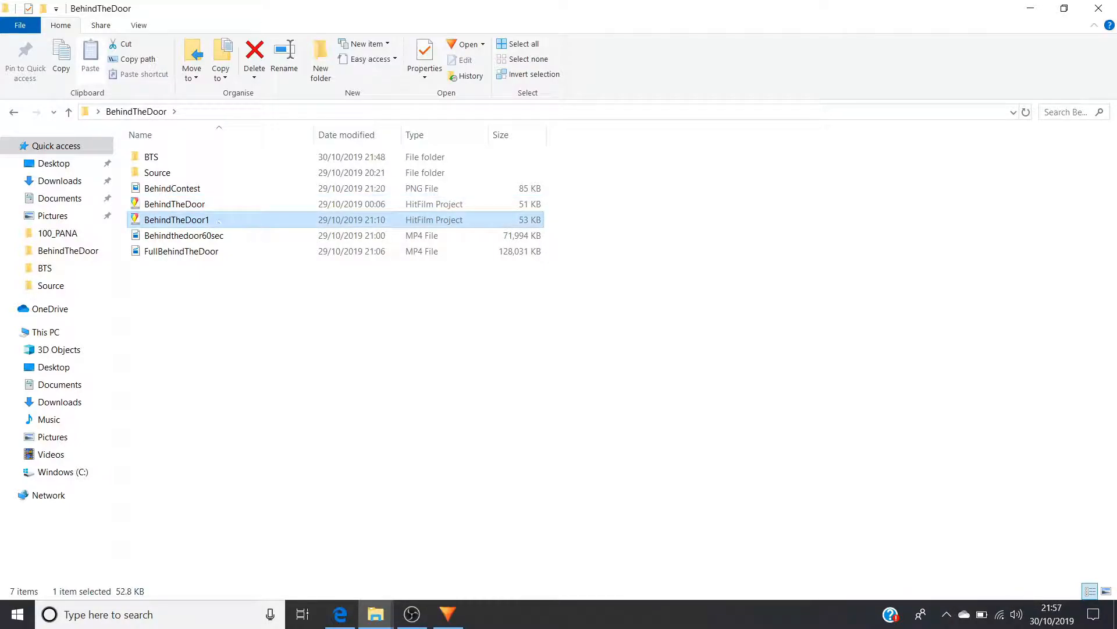
Return to HitFilm Express and examine the sequence of door shots on Video 2 between 00;01;09;02 and 00;01;30;14
click(448, 613)
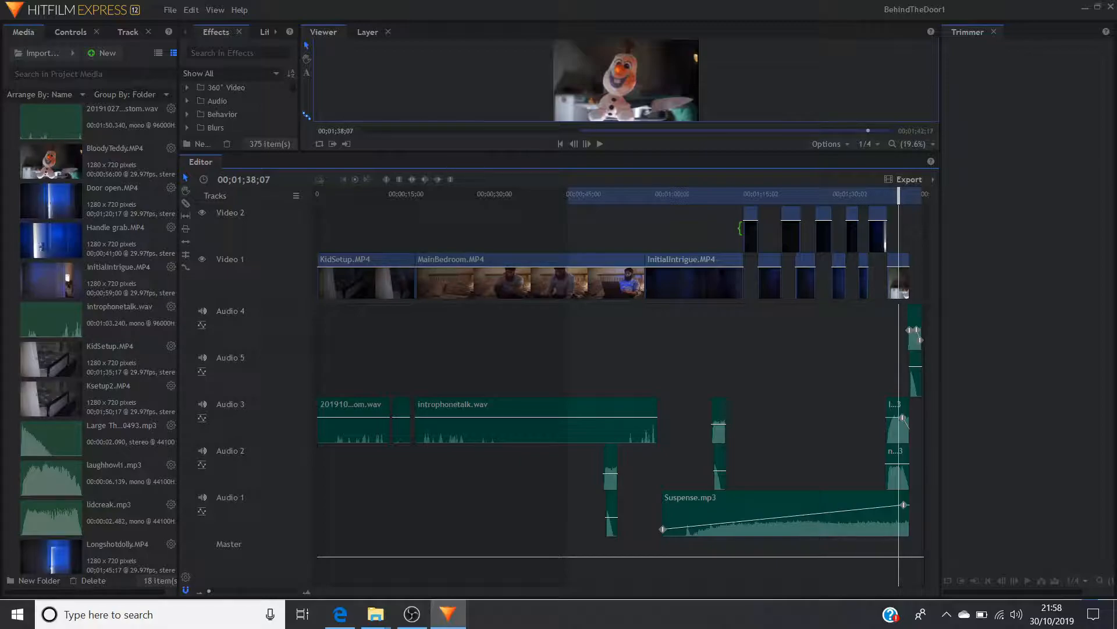
click(726, 194)
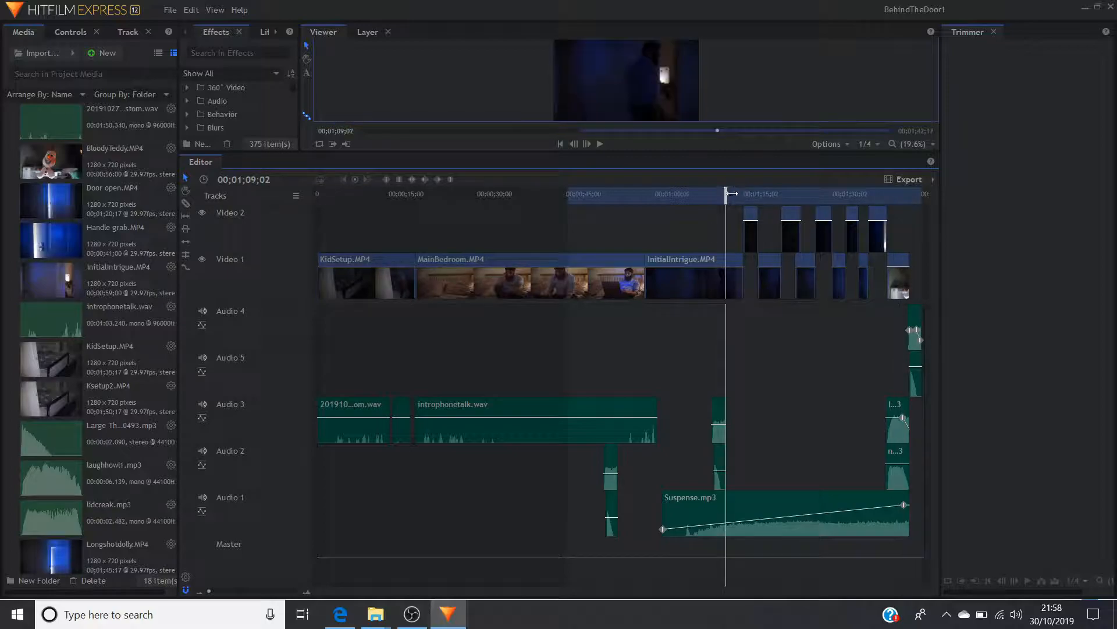
click(749, 194)
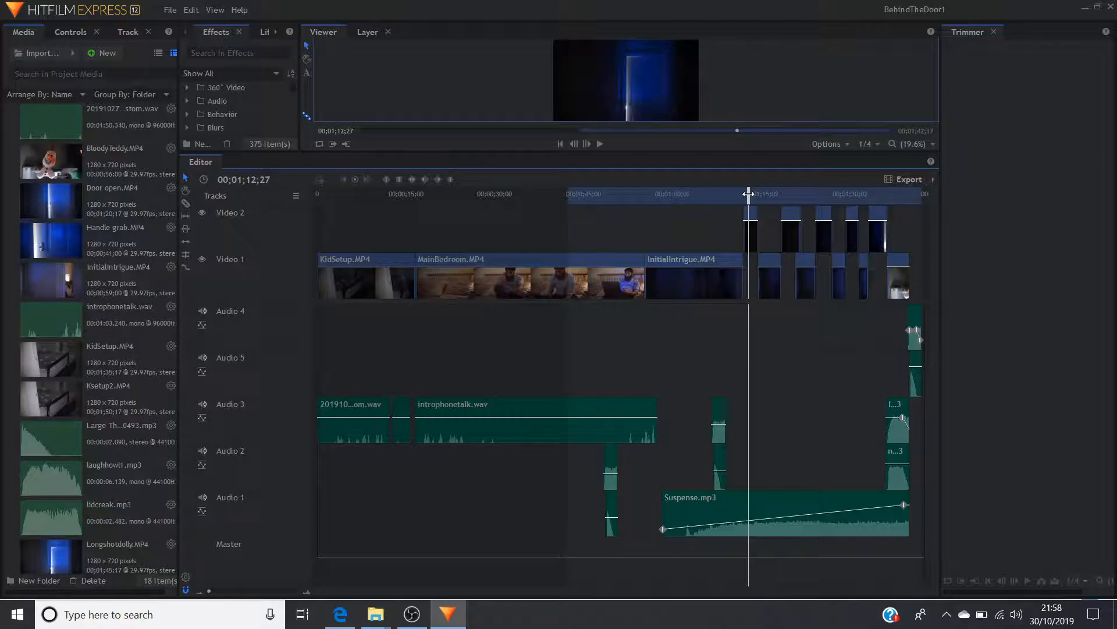
click(789, 197)
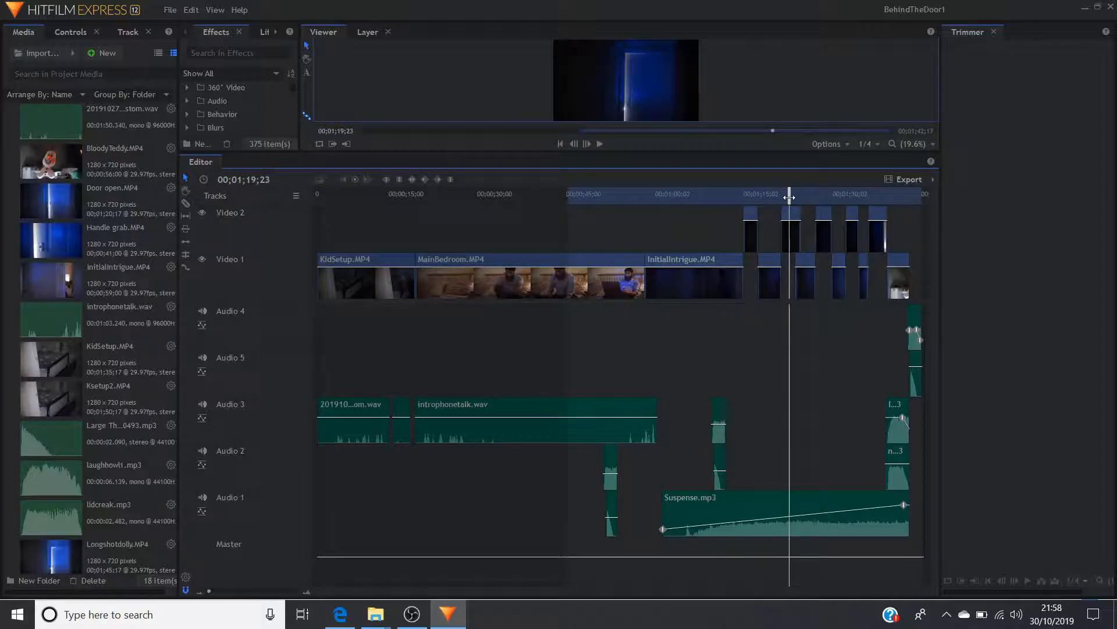
click(816, 200)
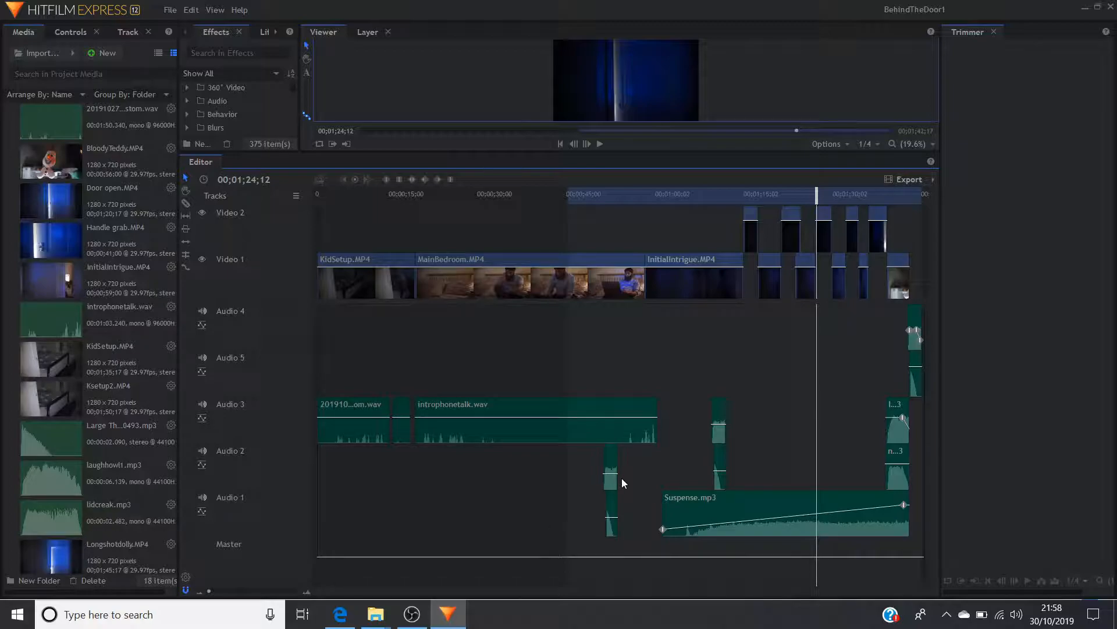
click(746, 192)
click(790, 198)
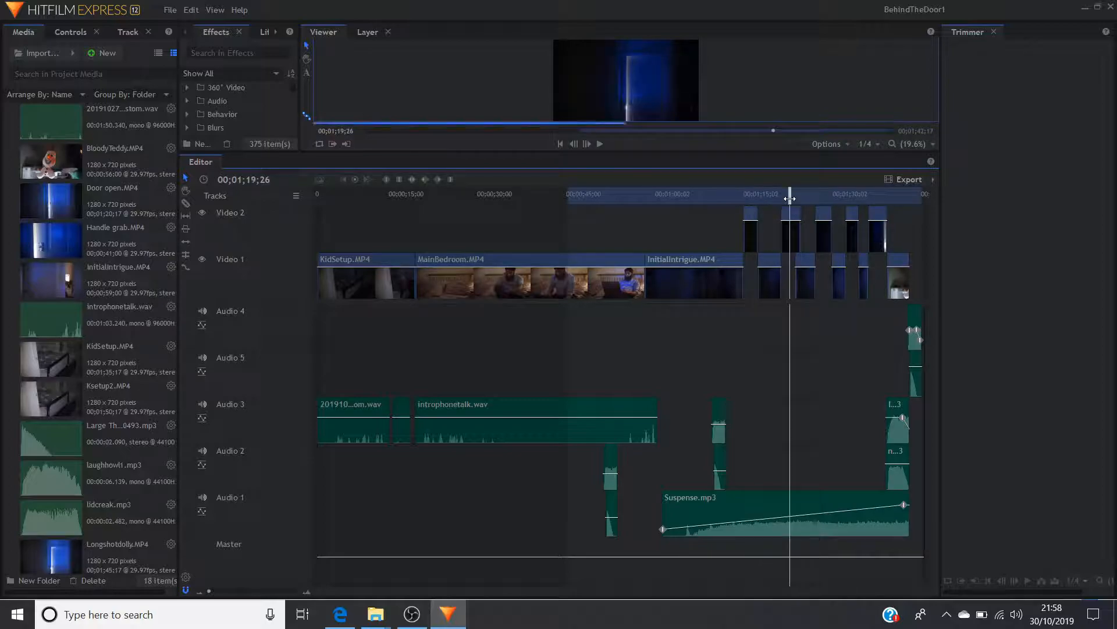
click(825, 193)
click(853, 198)
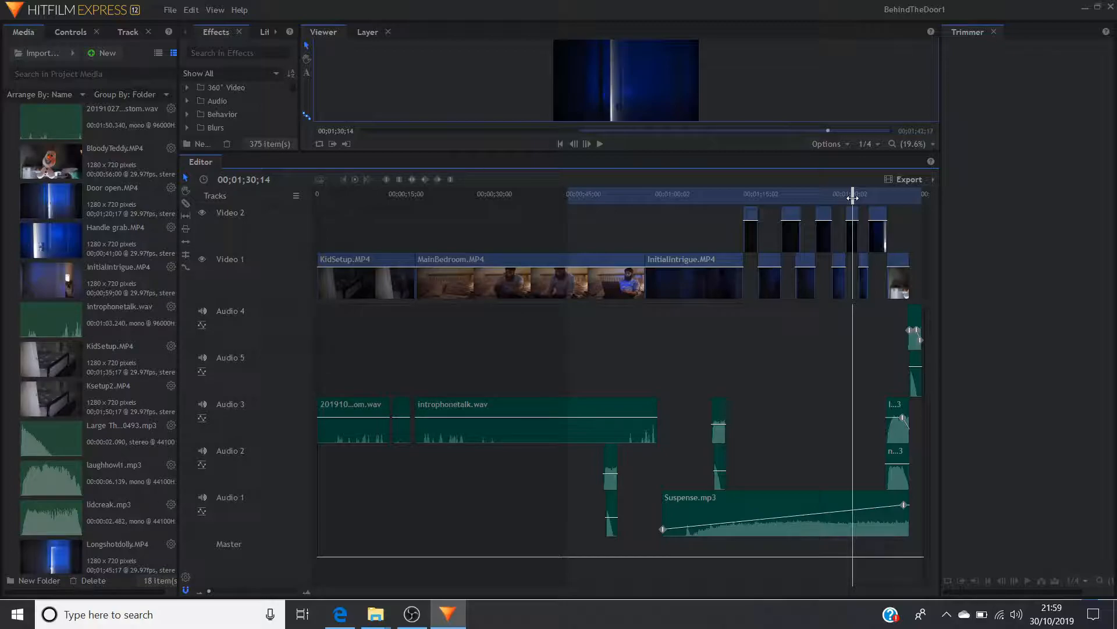
Select the Suspense.mp3 clip on Audio 1 and preview the ending of the edit up to 00;01;41;12
click(682, 515)
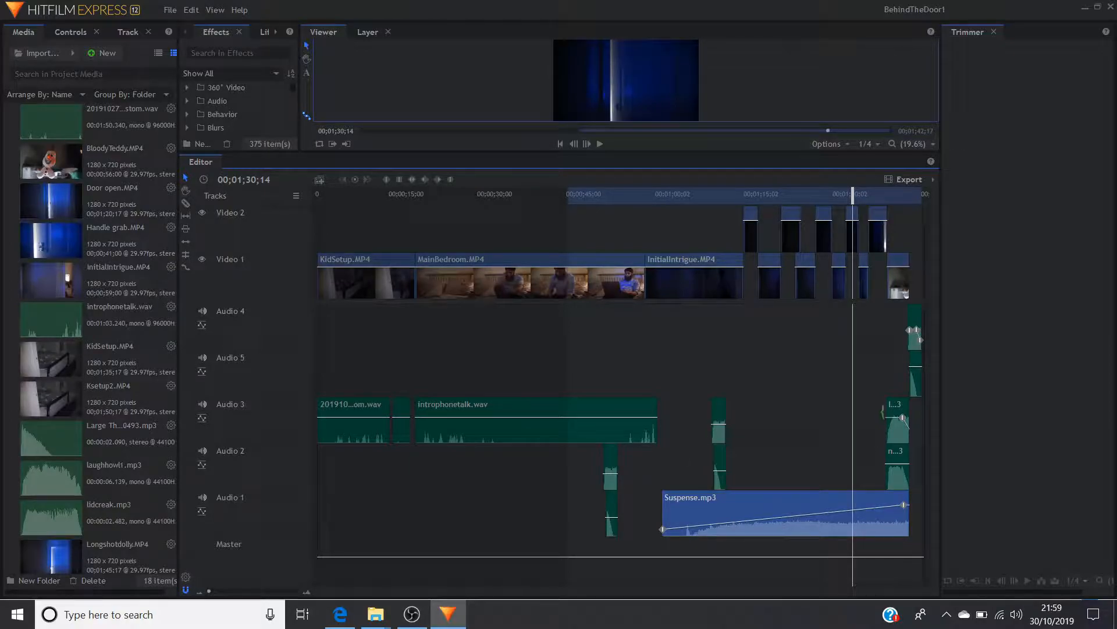
drag(895, 192, 912, 194)
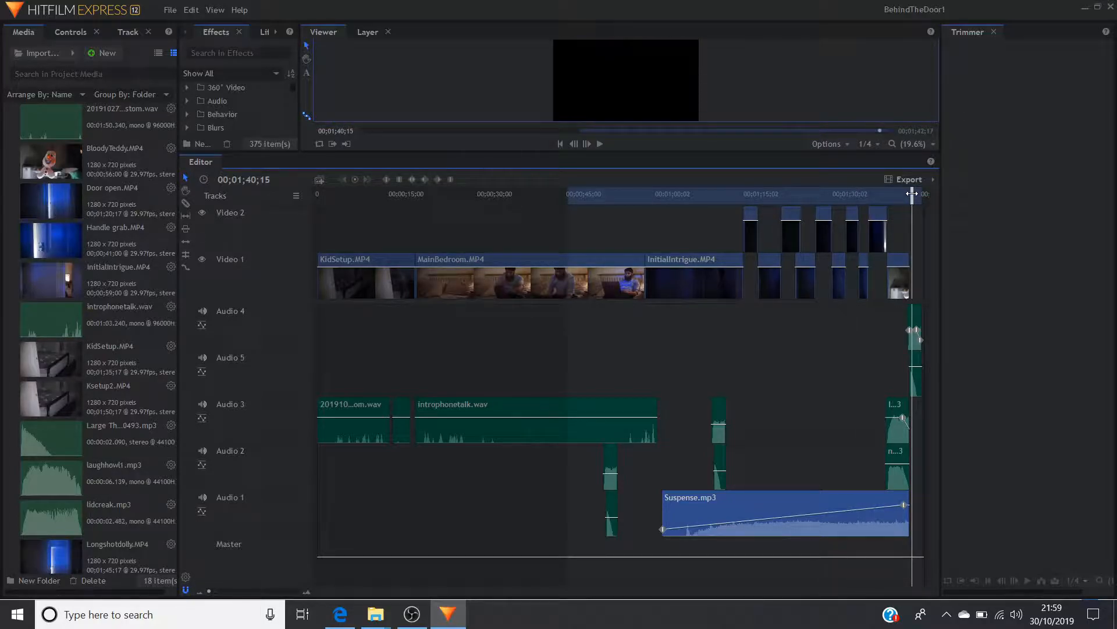
mouse_move(912, 194)
mouse_down()
mouse_move(895, 192)
mouse_move(917, 193)
mouse_up()
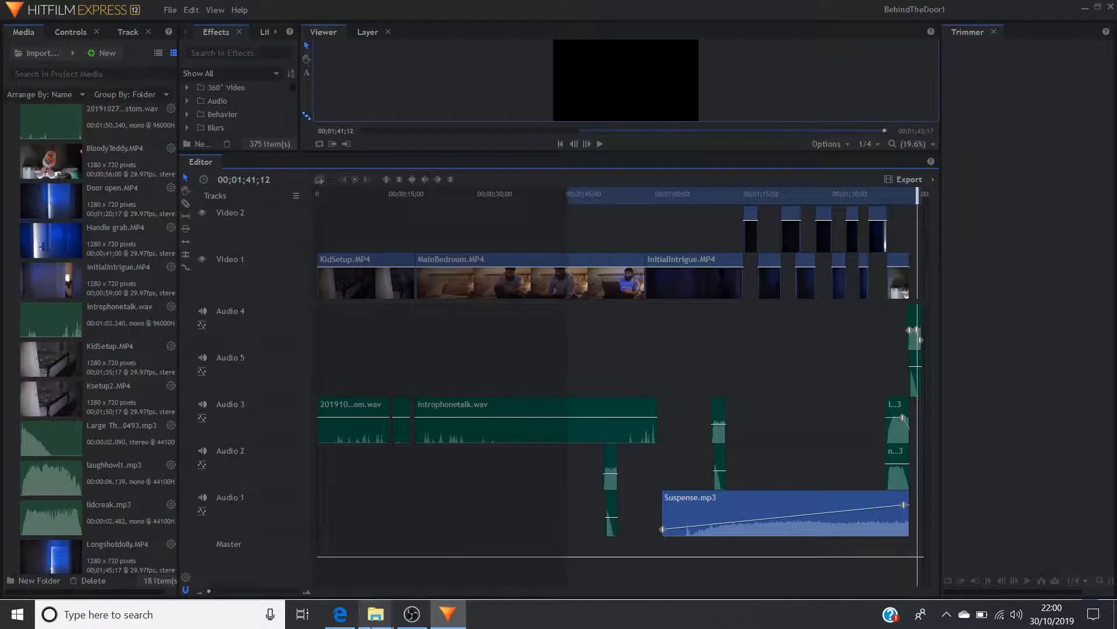
Switch to File Explorer and try to open the BehindTheDoor project file from the BehindTheDoor folder
mouse_move(376, 614)
click(313, 547)
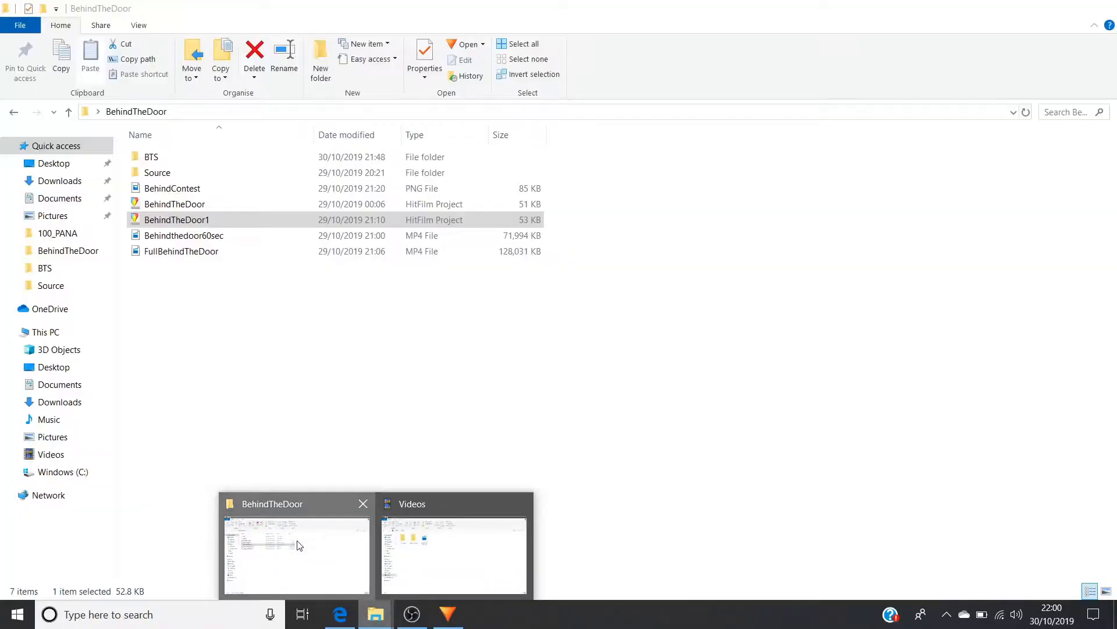
double_click(199, 206)
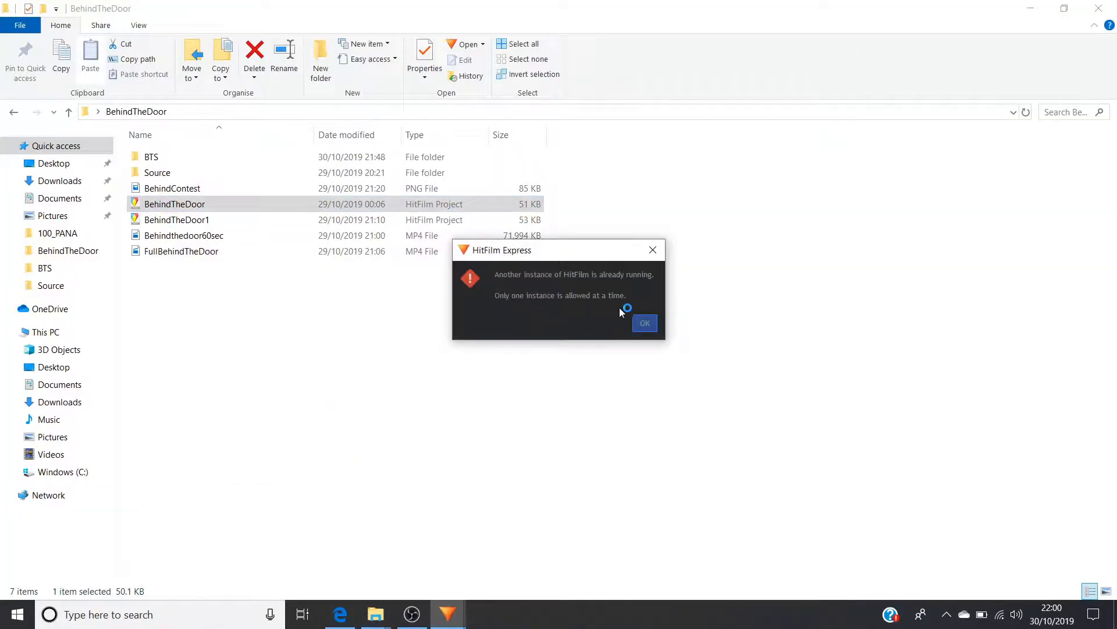
click(644, 323)
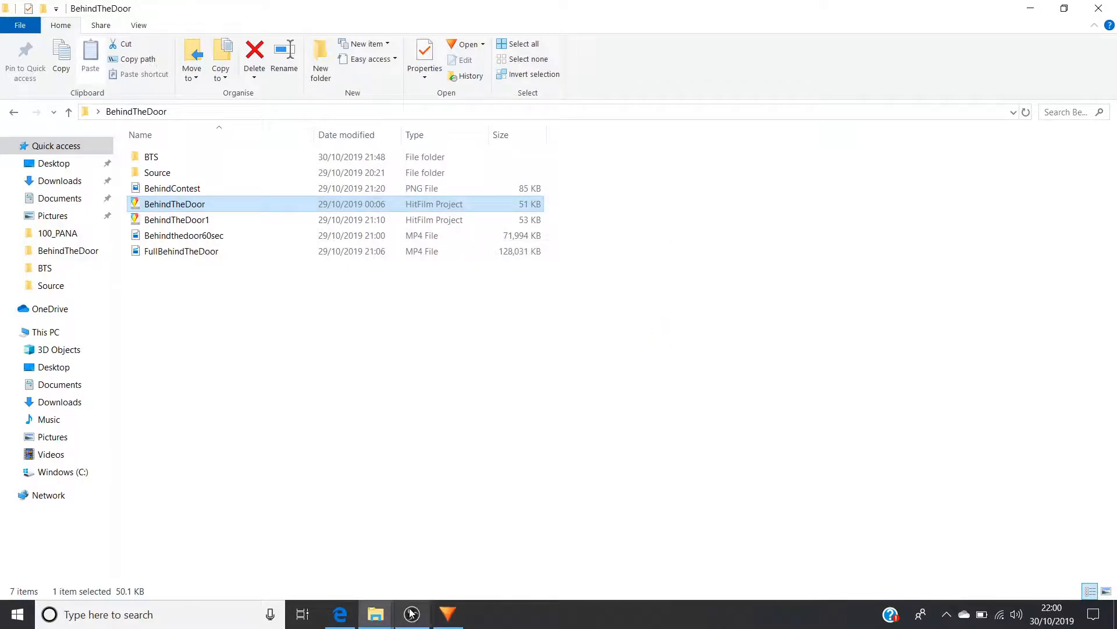
Switch back to HitFilm Express and open the recent project BehindTheDoor
click(448, 614)
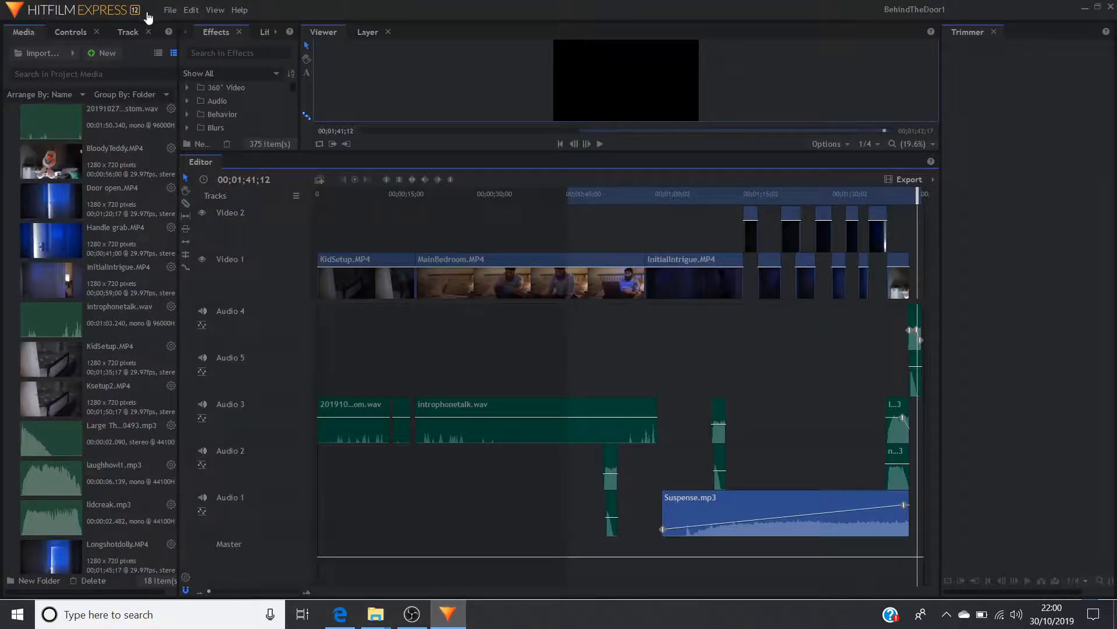
click(169, 11)
mouse_move(180, 61)
click(321, 78)
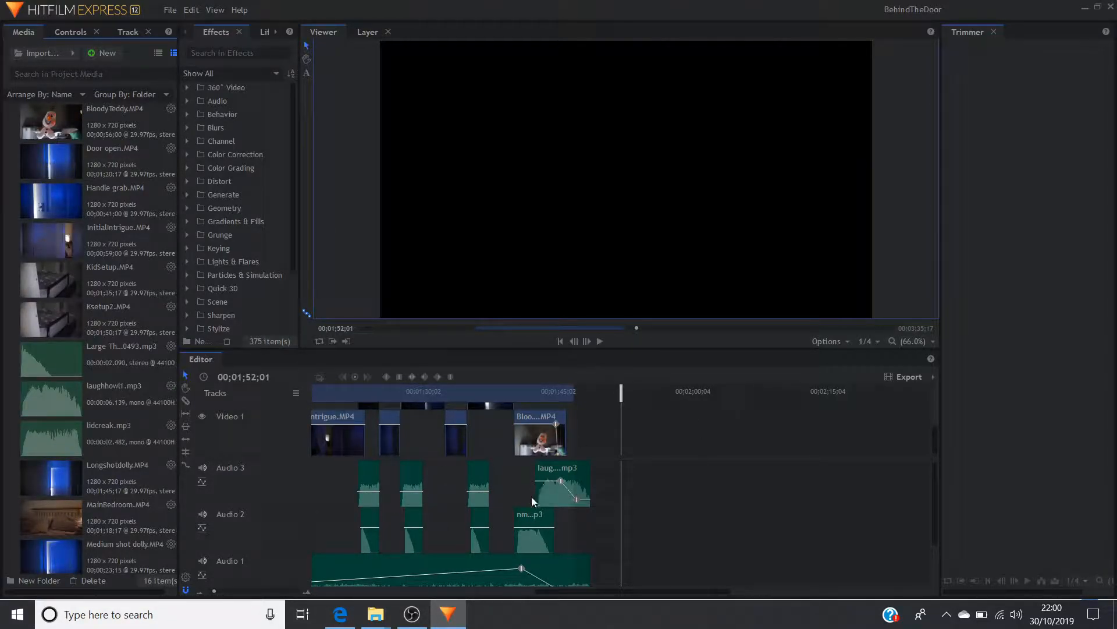
Show more of the timeline and its tracks, and examine the BloodyTeddy shot at 00;01;44;12 with its laugh and scream audio clips
click(210, 591)
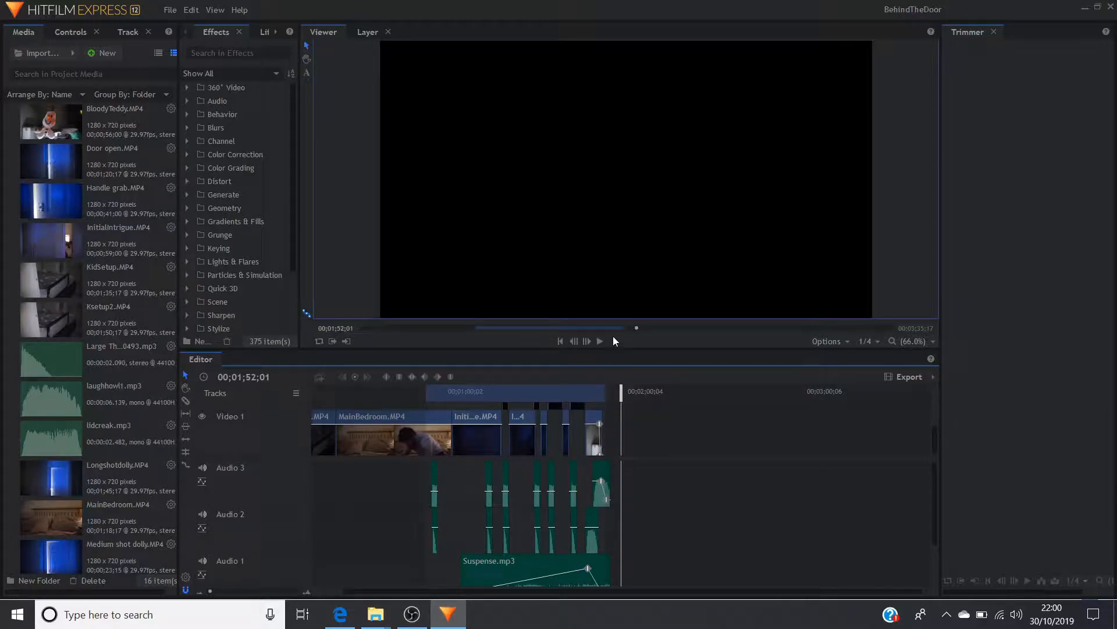
drag(610, 349, 619, 182)
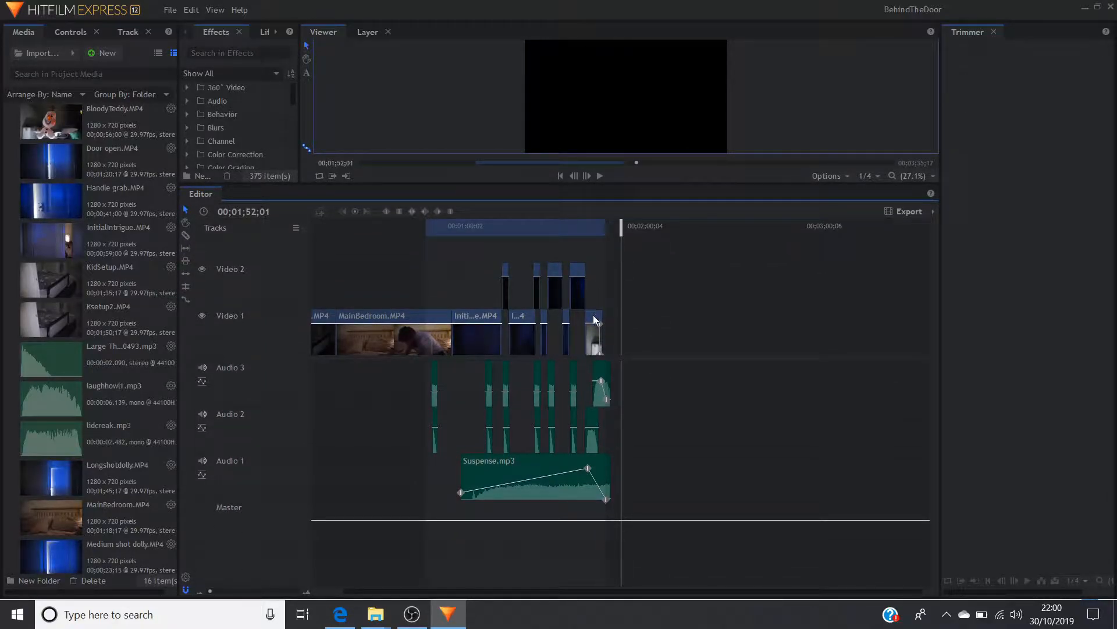
mouse_move(592, 227)
mouse_down()
mouse_move(582, 227)
mouse_move(599, 224)
mouse_up()
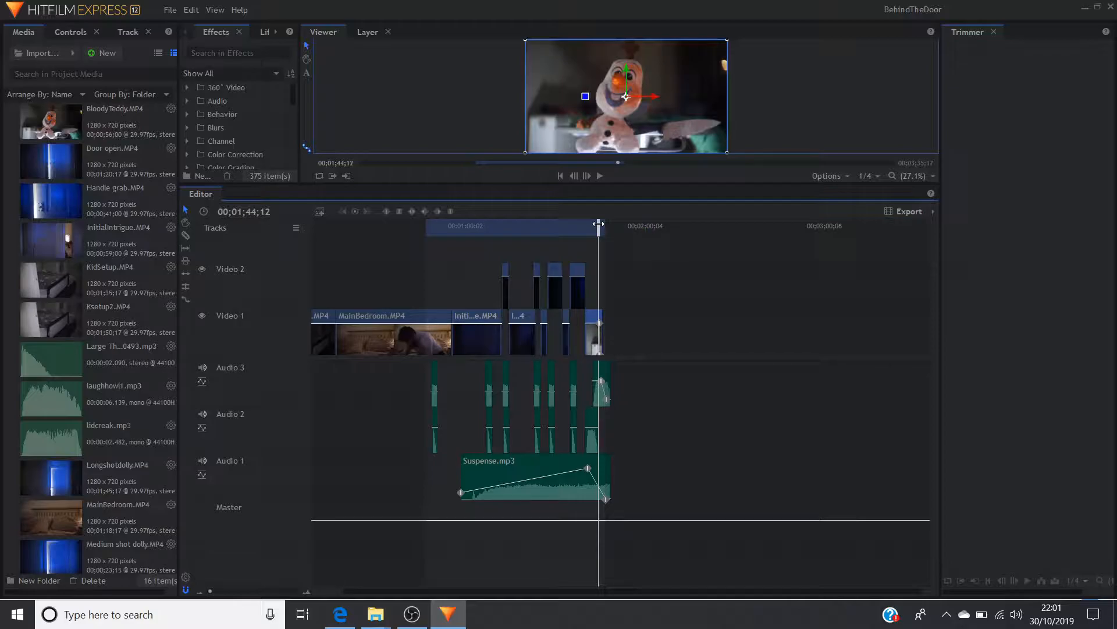
click(598, 393)
click(594, 423)
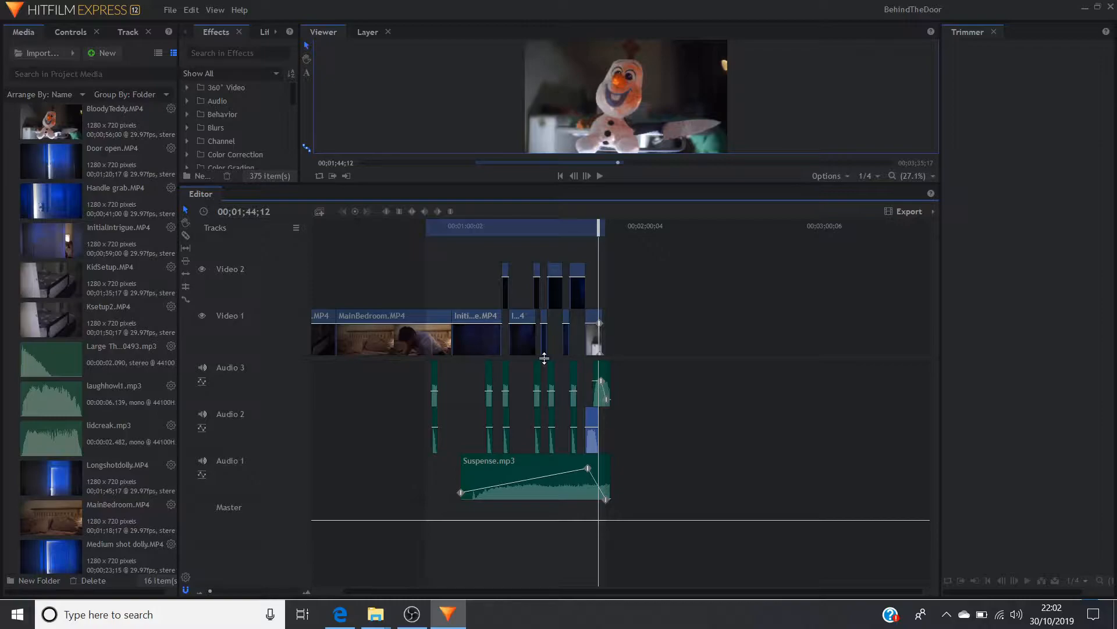
Examine the second InitialIntrigue.MP4 clip and the door shots around it at 00;01;11;03, 00;01;13;08 and 00;01;31;03
mouse_move(605, 380)
click(513, 335)
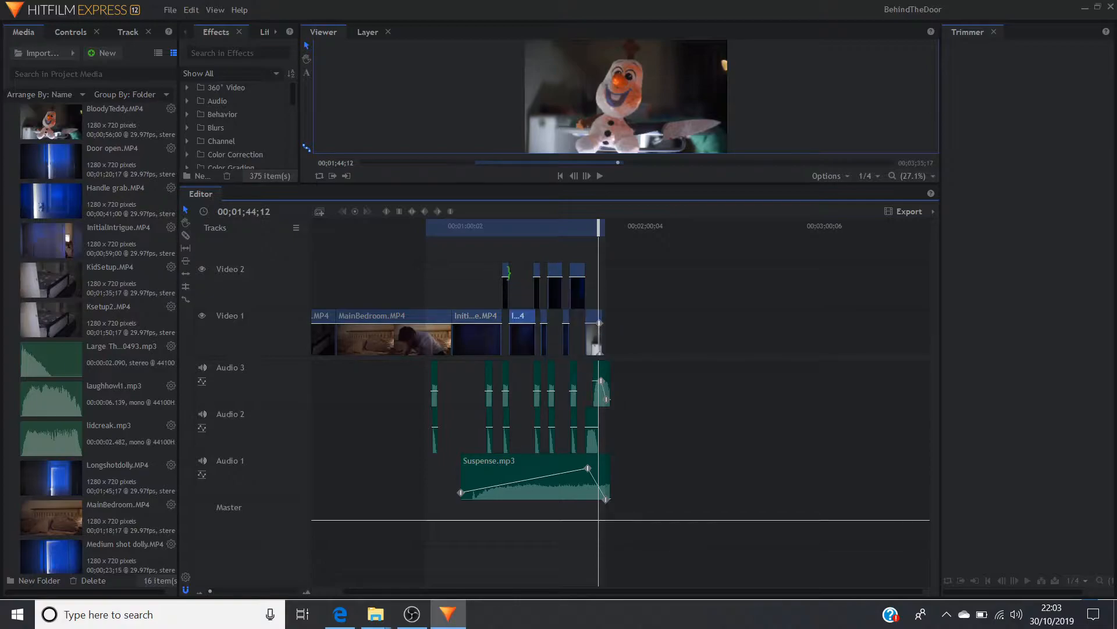
click(498, 225)
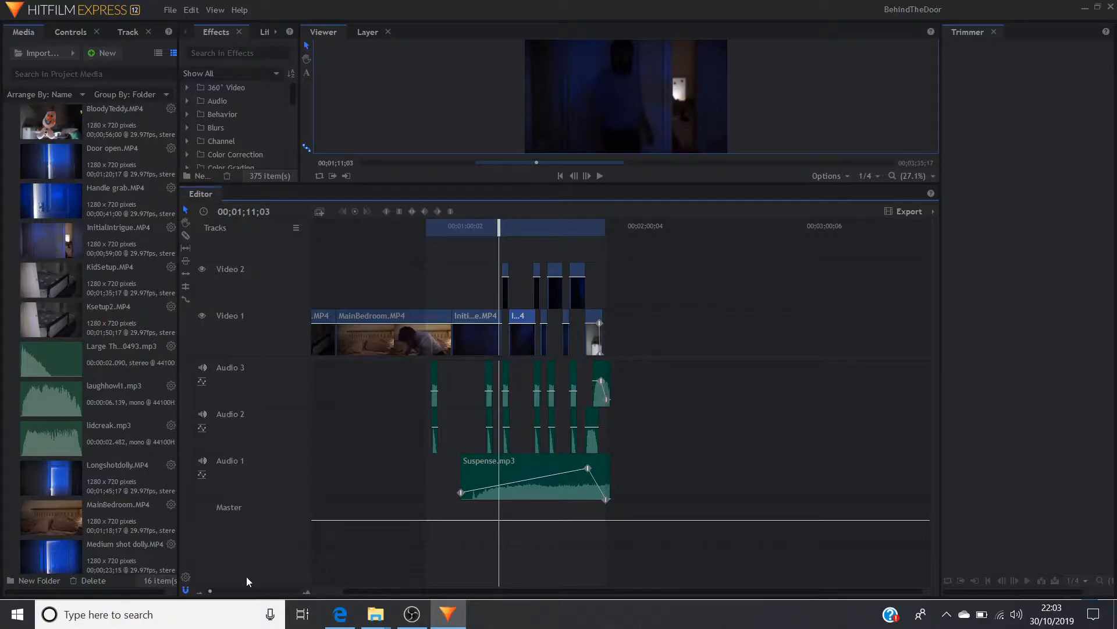
click(214, 591)
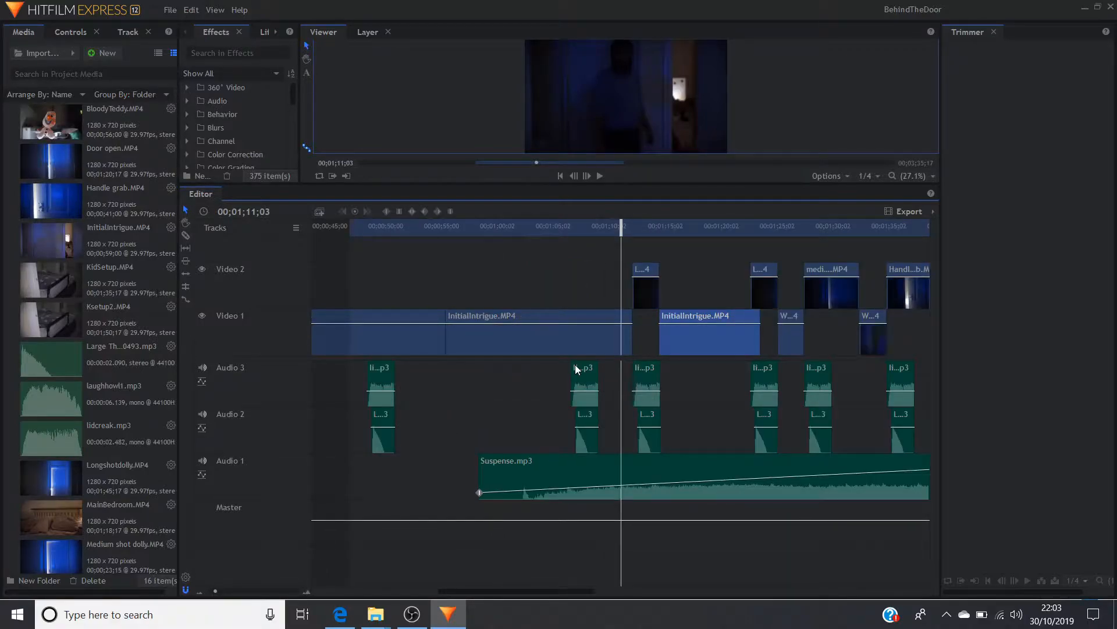
click(646, 229)
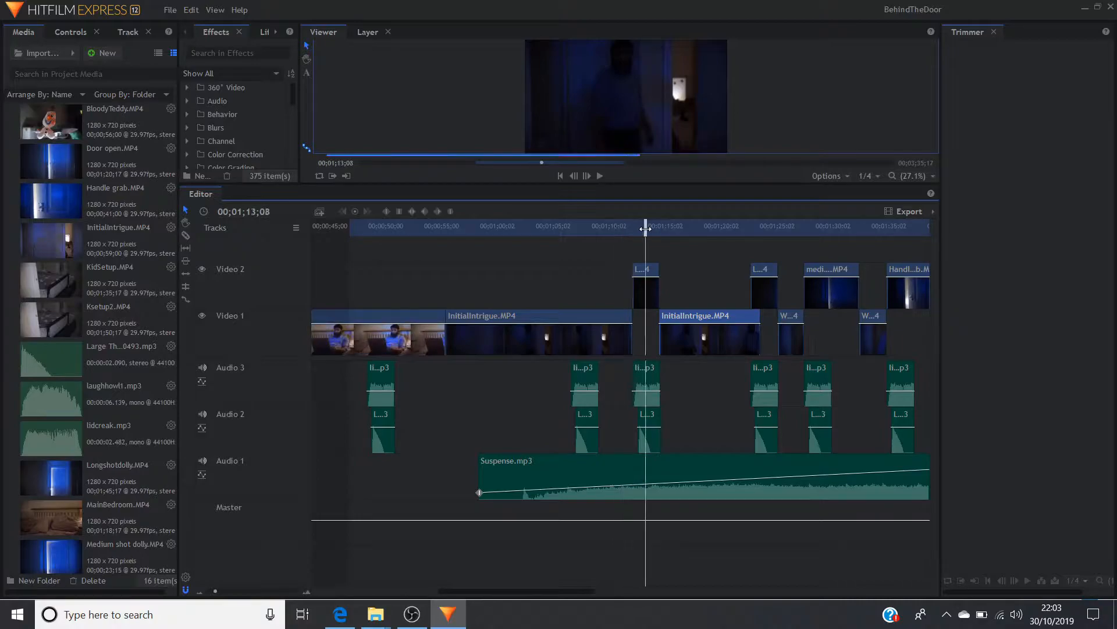
click(845, 235)
click(830, 284)
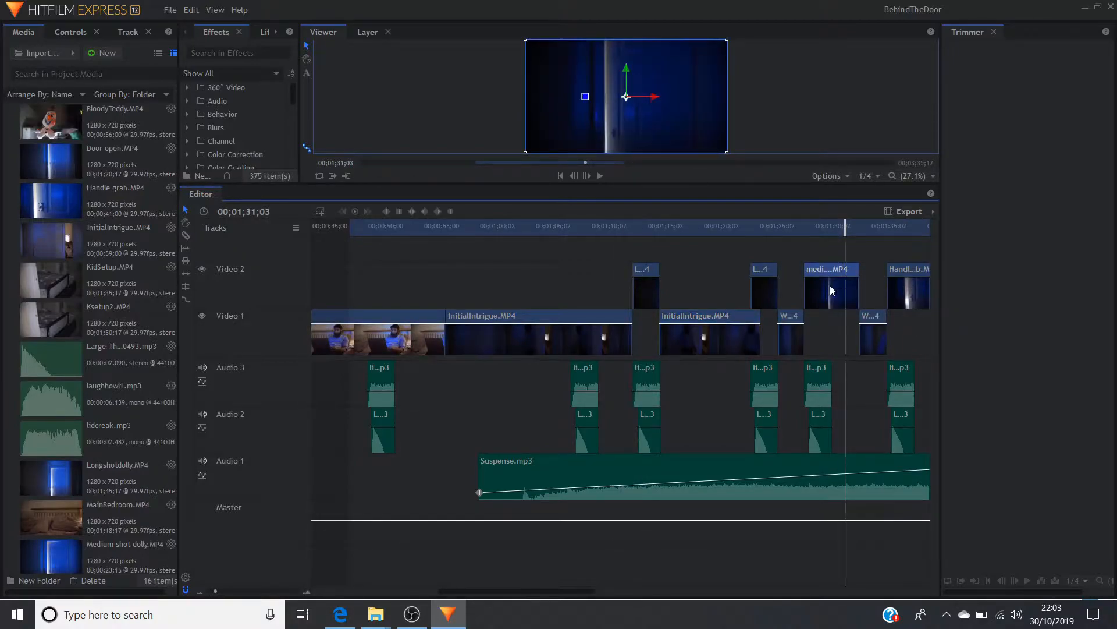